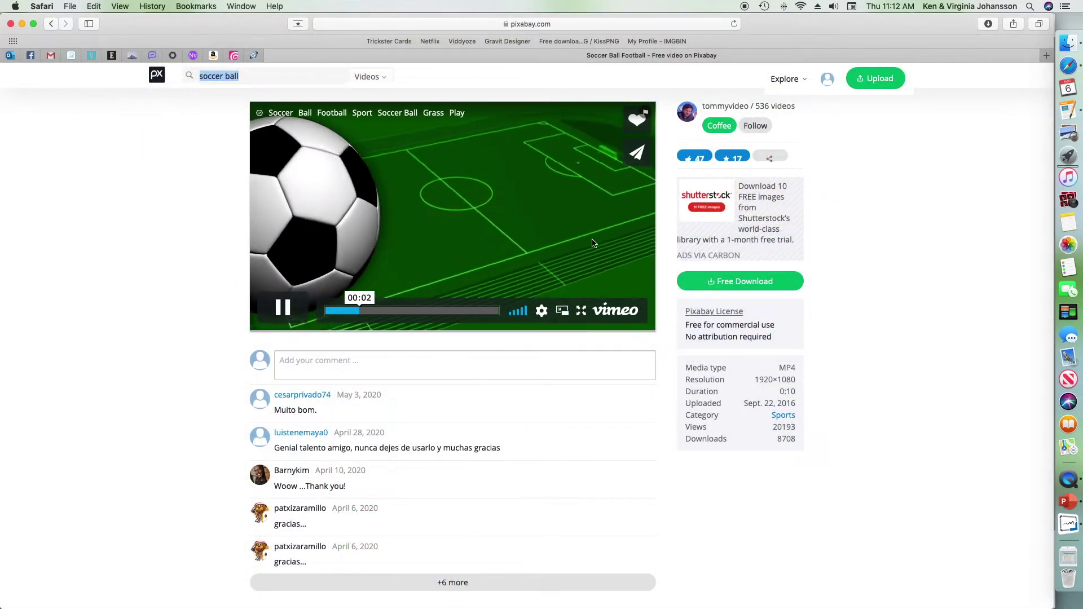
Download the Pixabay soccer ball video at 1280×720 and switch to the blank PowerPoint presentation.
{"action": "left_click", "coordinate": [738, 282]}
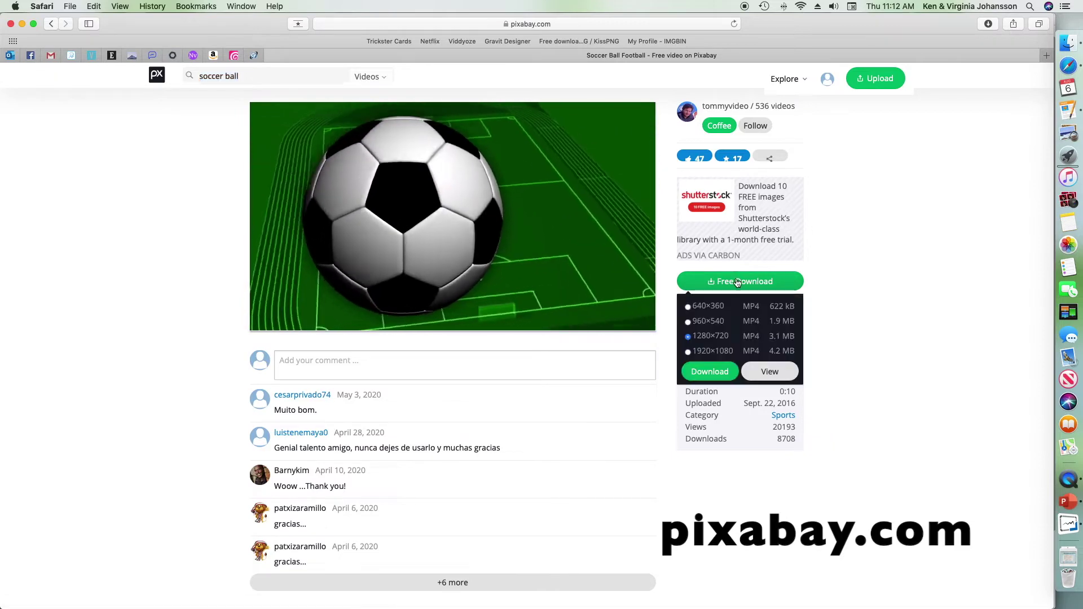
{"action": "left_click", "coordinate": [712, 370]}
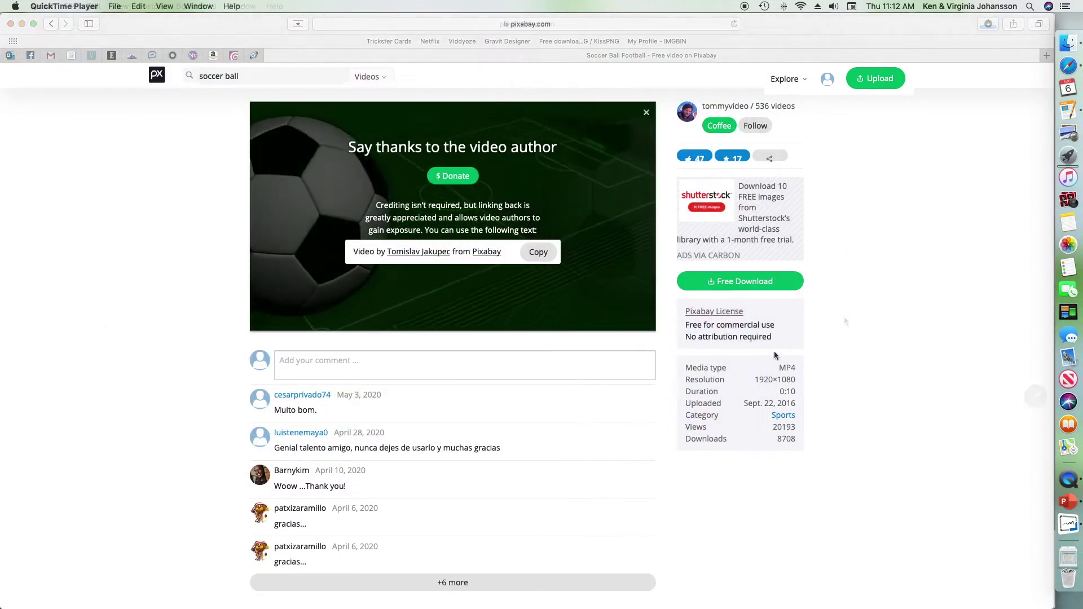
{"action": "left_click", "coordinate": [1070, 502]}
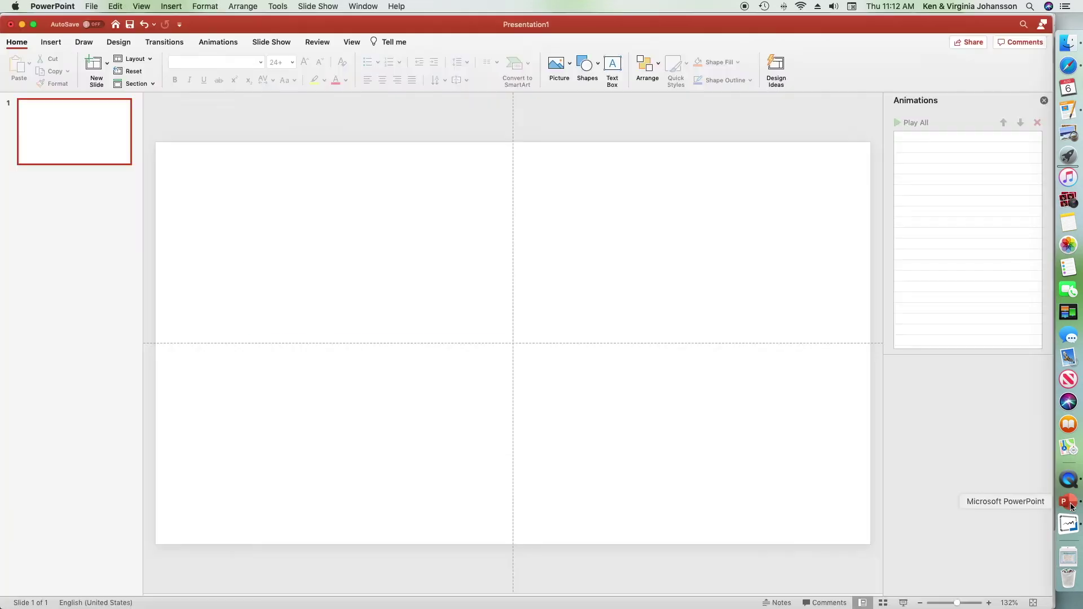
Drag the Soccer - 5264 video onto the slide and set its playback to start automatically.
{"action": "left_click", "coordinate": [1071, 43]}
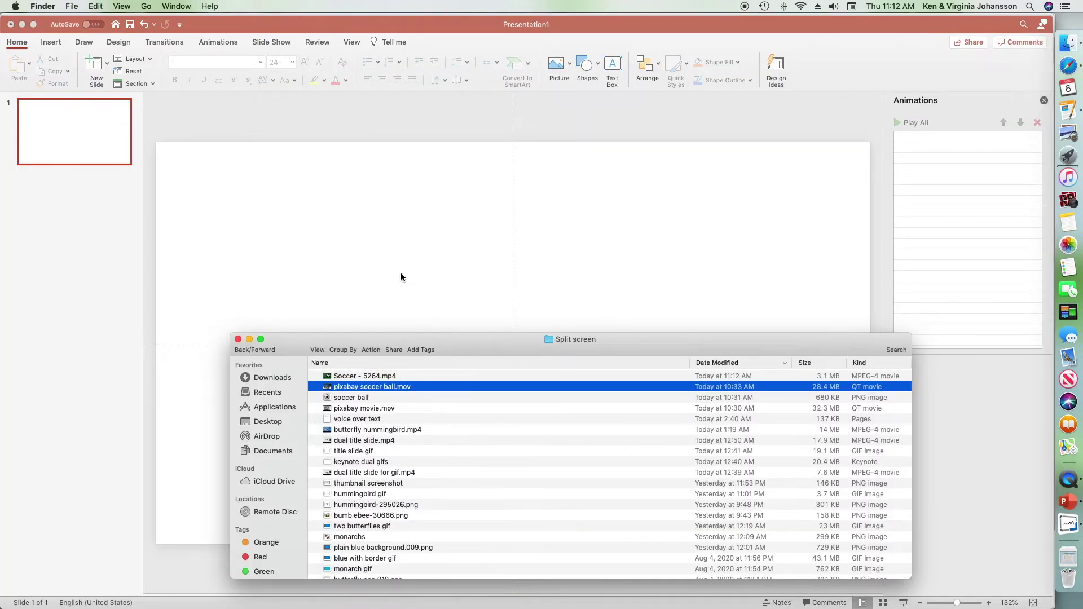
{"action": "left_click", "coordinate": [429, 123]}
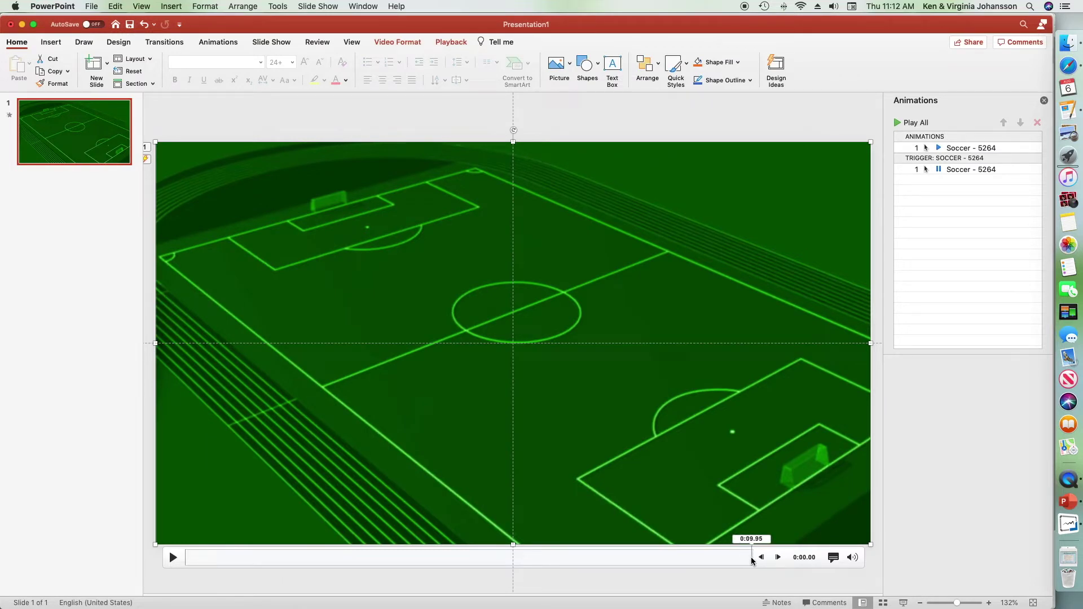
{"action": "left_click", "coordinate": [440, 43]}
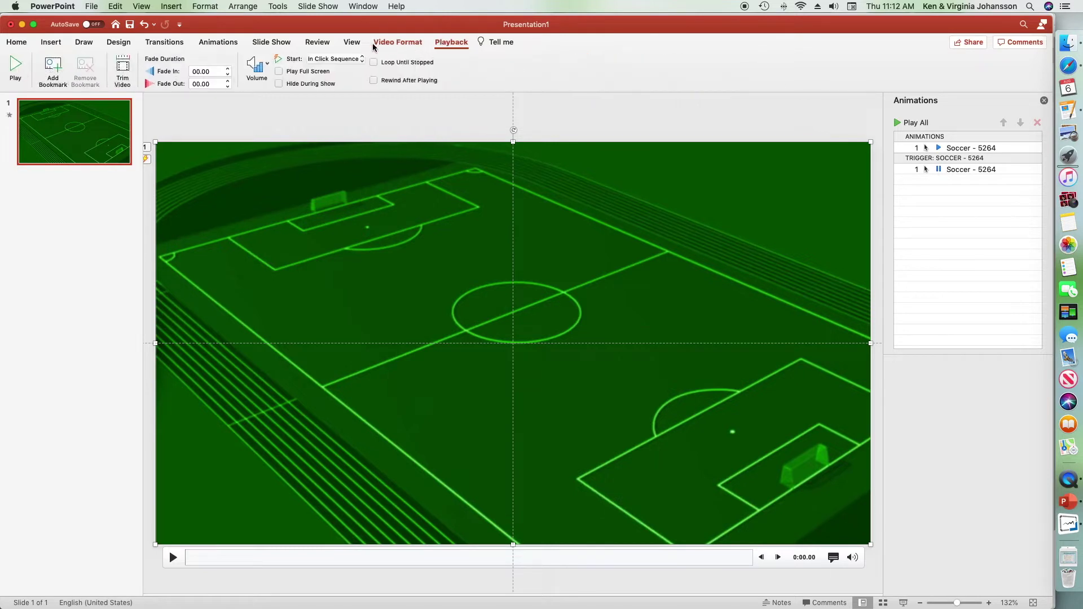
{"action": "left_click", "coordinate": [333, 59]}
{"action": "left_click", "coordinate": [325, 69]}
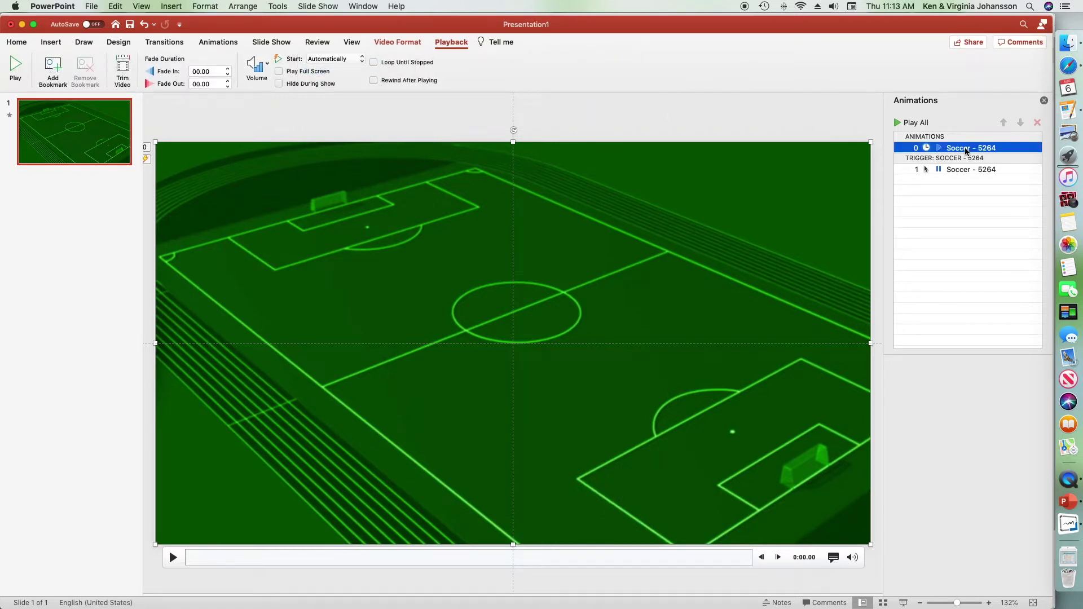
Set the video's animation to start With Previous after a 3-second delay.
{"action": "left_click", "coordinate": [966, 149]}
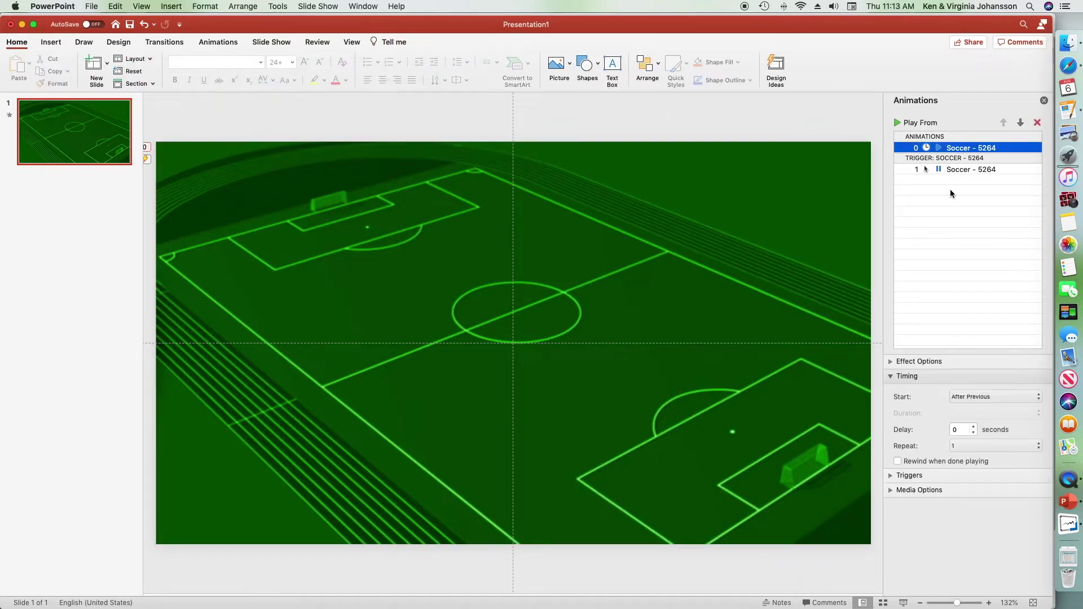
{"action": "left_click", "coordinate": [1038, 396]}
{"action": "left_click", "coordinate": [1004, 386]}
{"action": "left_click", "coordinate": [974, 427]}
{"action": "left_click", "coordinate": [974, 427]}
{"action": "left_click", "coordinate": [974, 427]}
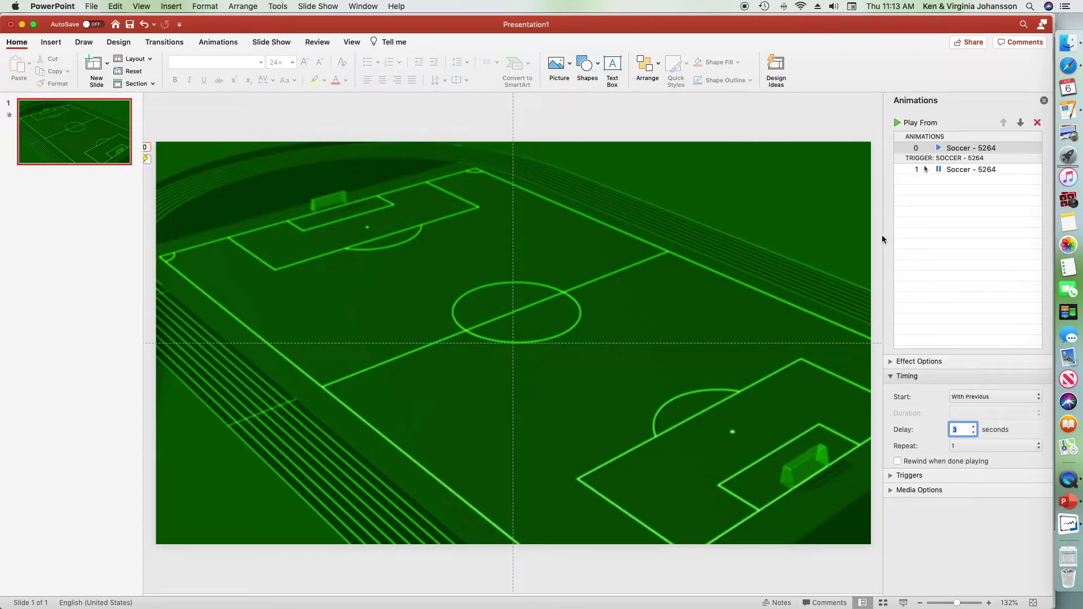
{"action": "mouse_move", "coordinate": [646, 148]}
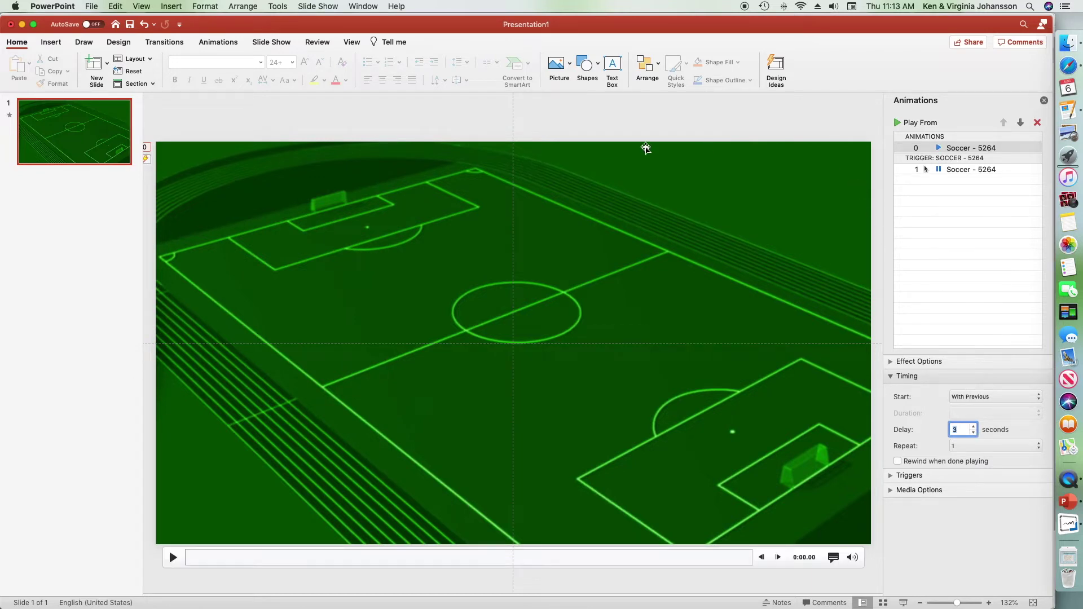
{"action": "left_click", "coordinate": [91, 7]}
Export the slide as a Large-quality animated GIF named 'soccer vid'.
{"action": "left_click", "coordinate": [97, 114]}
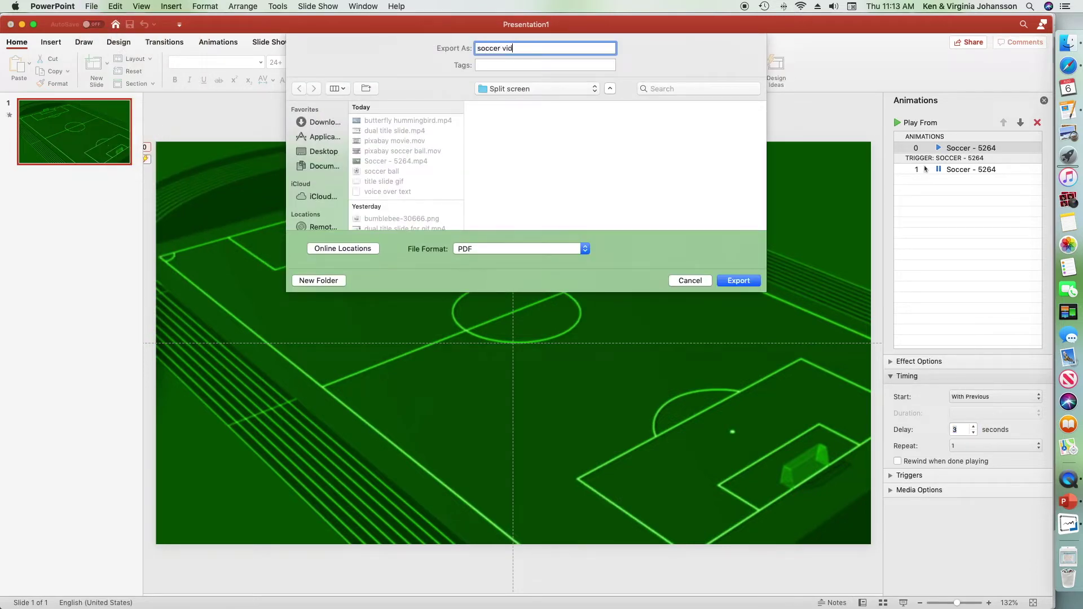
{"action": "left_click", "coordinate": [585, 248]}
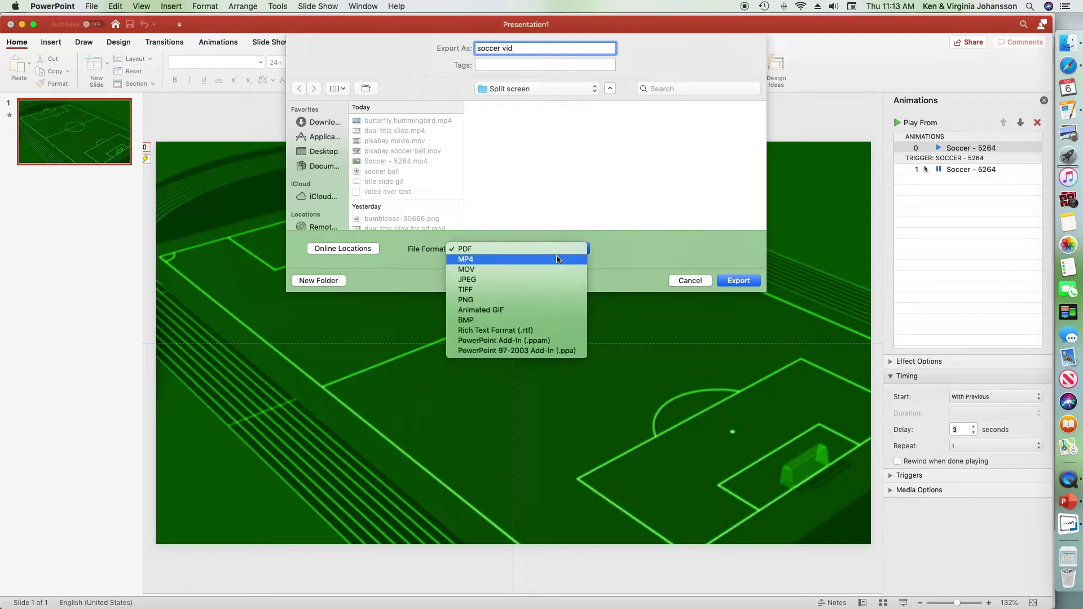
{"action": "left_click", "coordinate": [497, 310]}
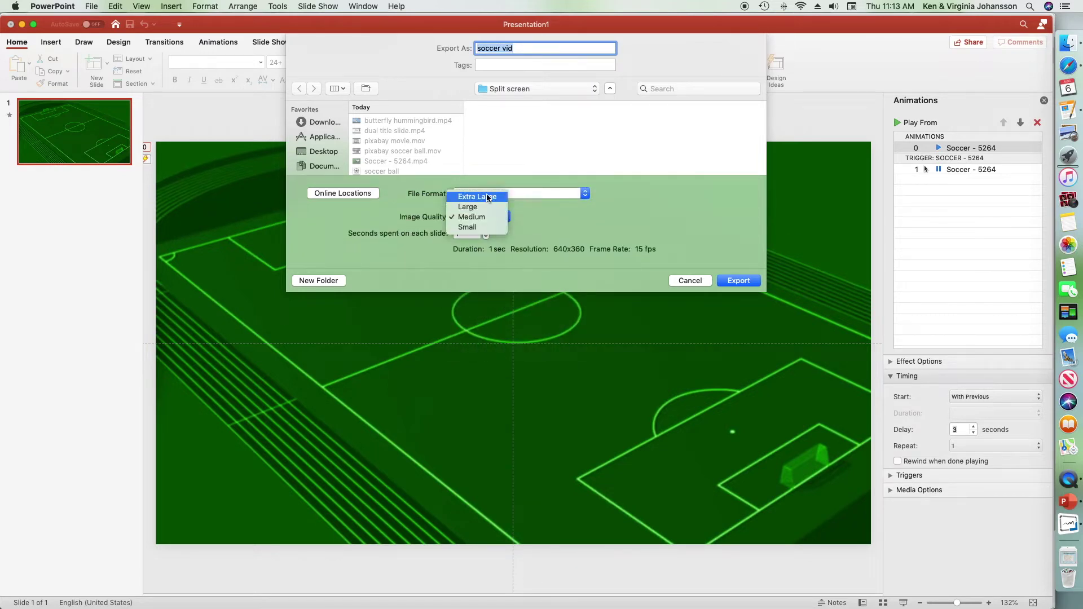
{"action": "left_click", "coordinate": [471, 206]}
{"action": "left_click", "coordinate": [739, 281]}
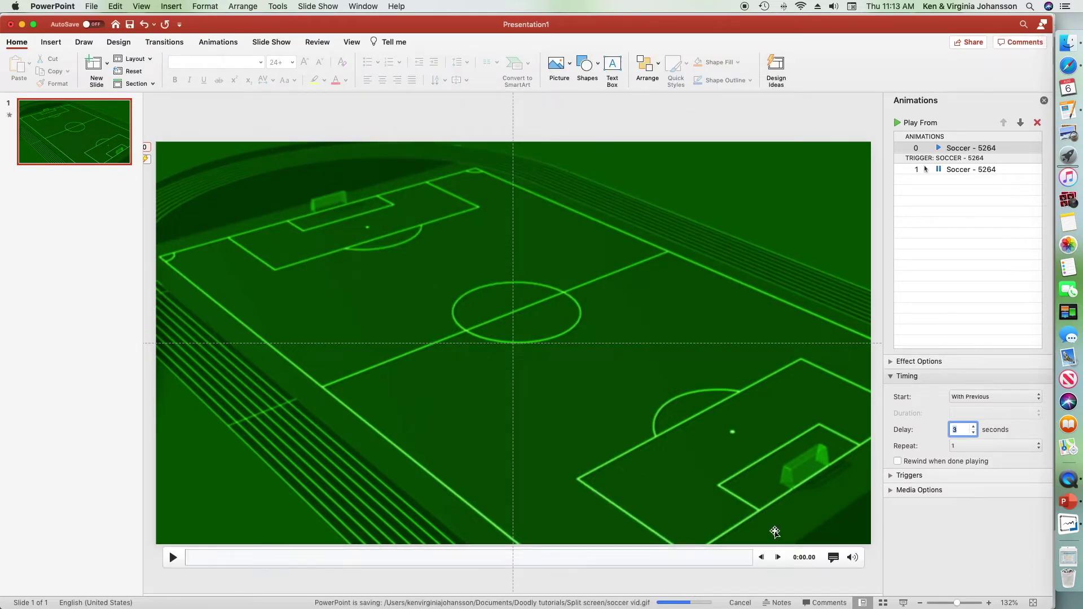
{"action": "left_click", "coordinate": [776, 525]}
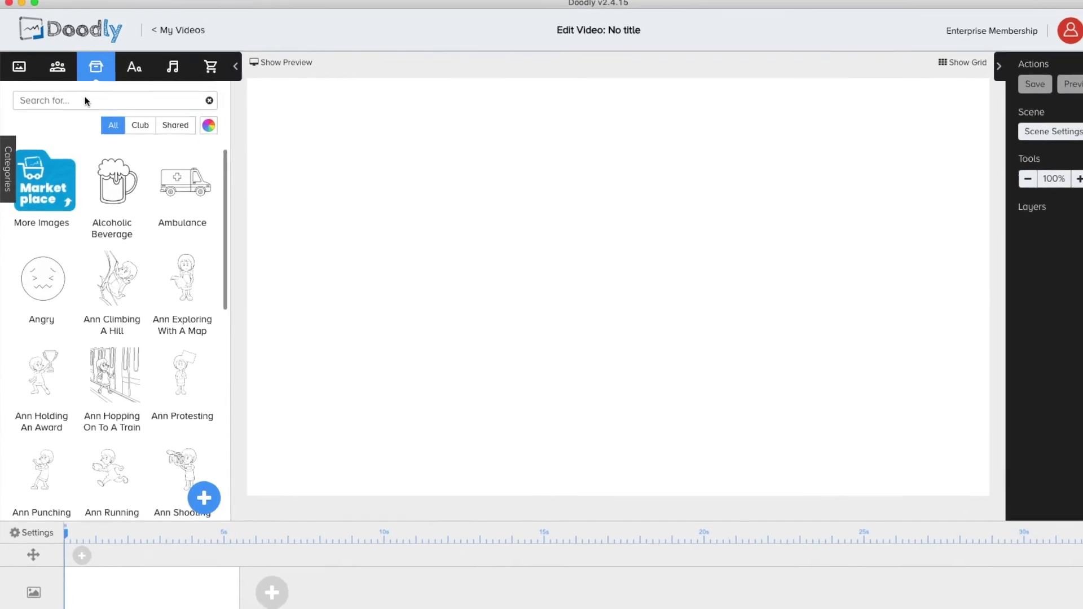
Upload soccer vid.gif as a new prop titled 'dual soccer vid' and place it on the canvas.
{"action": "left_click", "coordinate": [85, 100]}
{"action": "type", "text": "dual"}
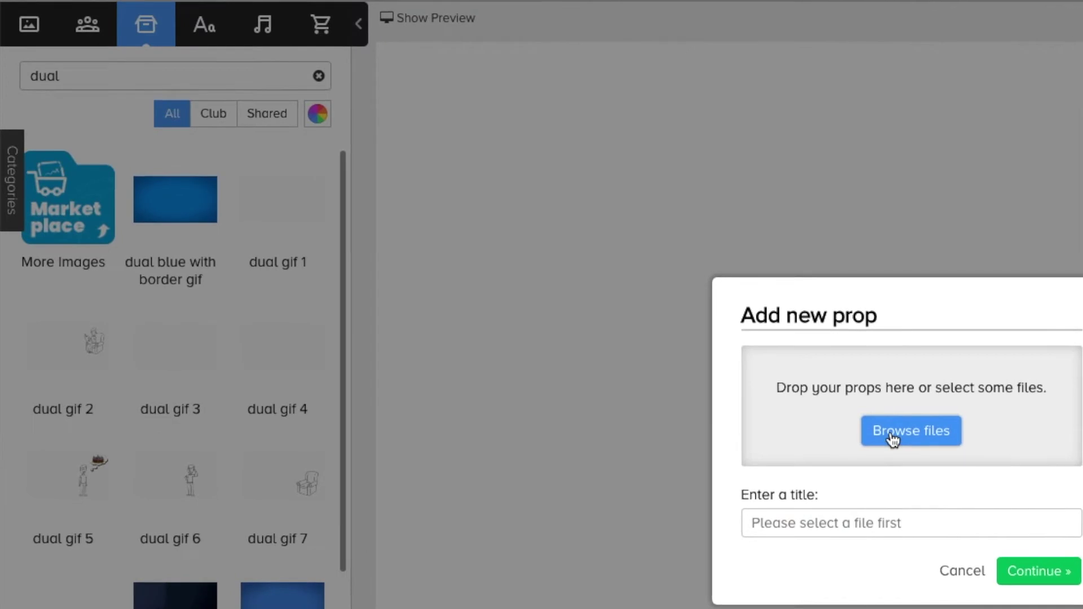
{"action": "left_click", "coordinate": [902, 438]}
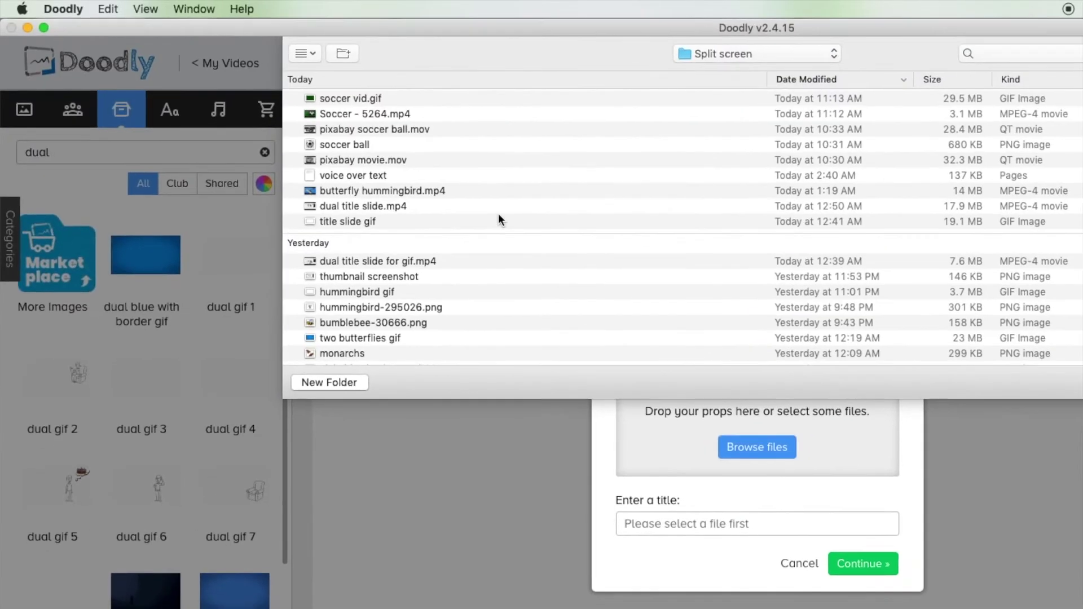
{"action": "double_click", "coordinate": [339, 98]}
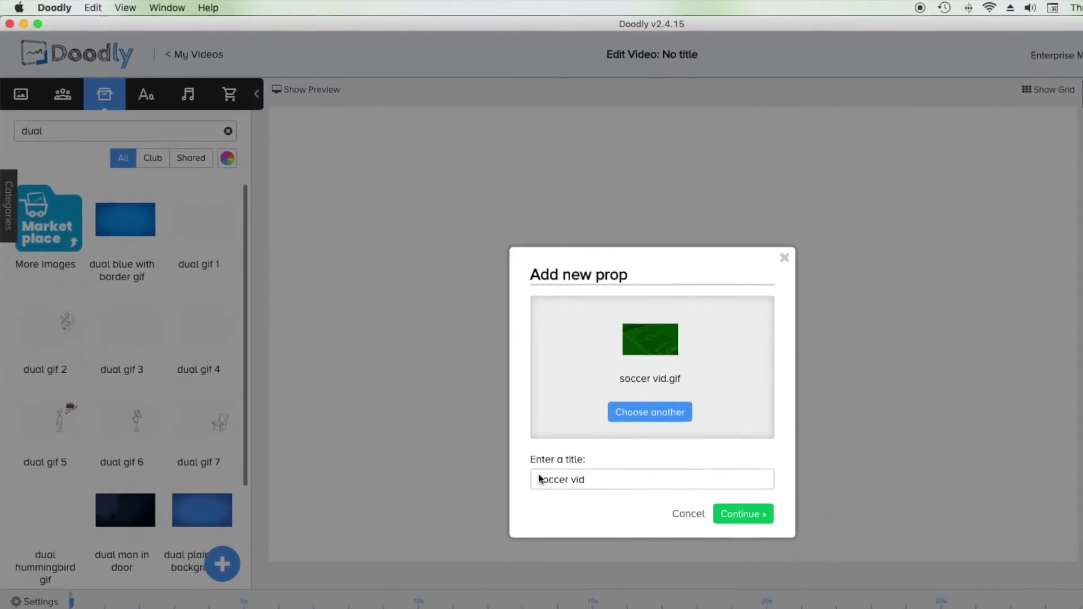
{"action": "left_click", "coordinate": [539, 479]}
{"action": "type", "text": "dual"}
{"action": "left_click", "coordinate": [756, 514]}
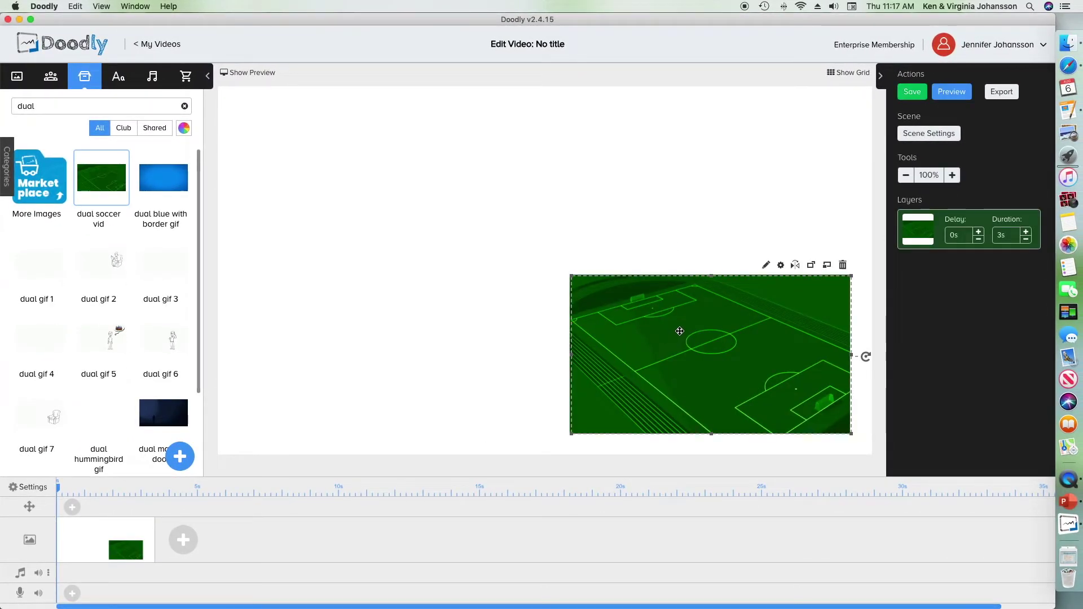
{"action": "left_click_drag", "start_coordinate": [680, 331], "coordinate": [281, 112]}
Stretch the soccer GIF over the whole canvas and set its enter animation to None.
{"action": "left_click_drag", "start_coordinate": [332, 142], "coordinate": [303, 142]}
{"action": "left_click_drag", "start_coordinate": [496, 245], "coordinate": [835, 448]}
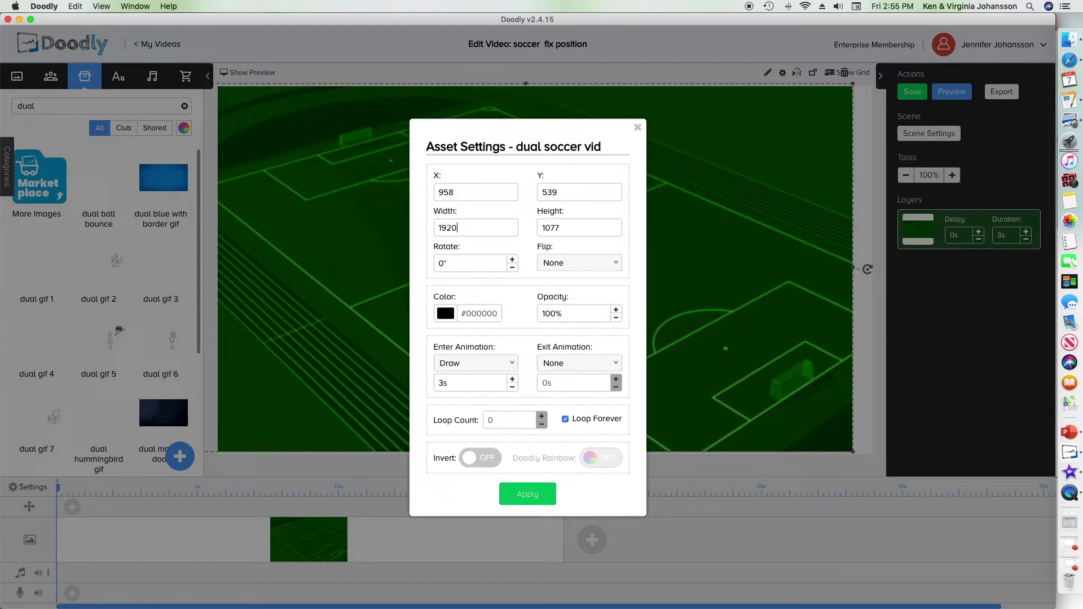
{"action": "left_click", "coordinate": [449, 366]}
{"action": "left_click", "coordinate": [450, 352]}
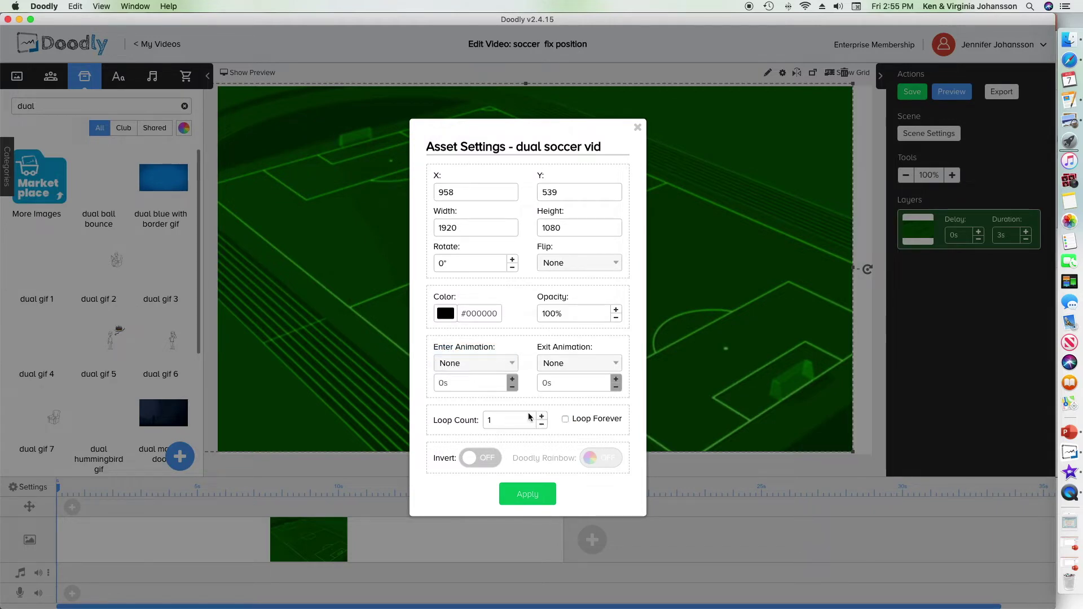
{"action": "left_click", "coordinate": [528, 495]}
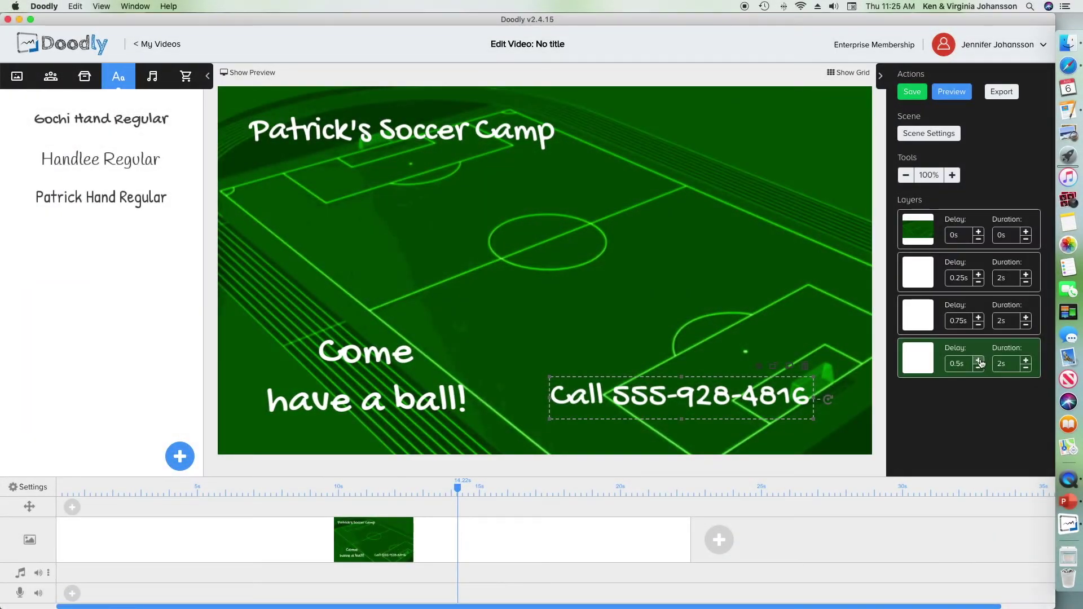
Give the third and fourth text layers a 1s delay and preview the soccer camp scene.
{"action": "left_click", "coordinate": [980, 361]}
{"action": "left_click", "coordinate": [980, 361]}
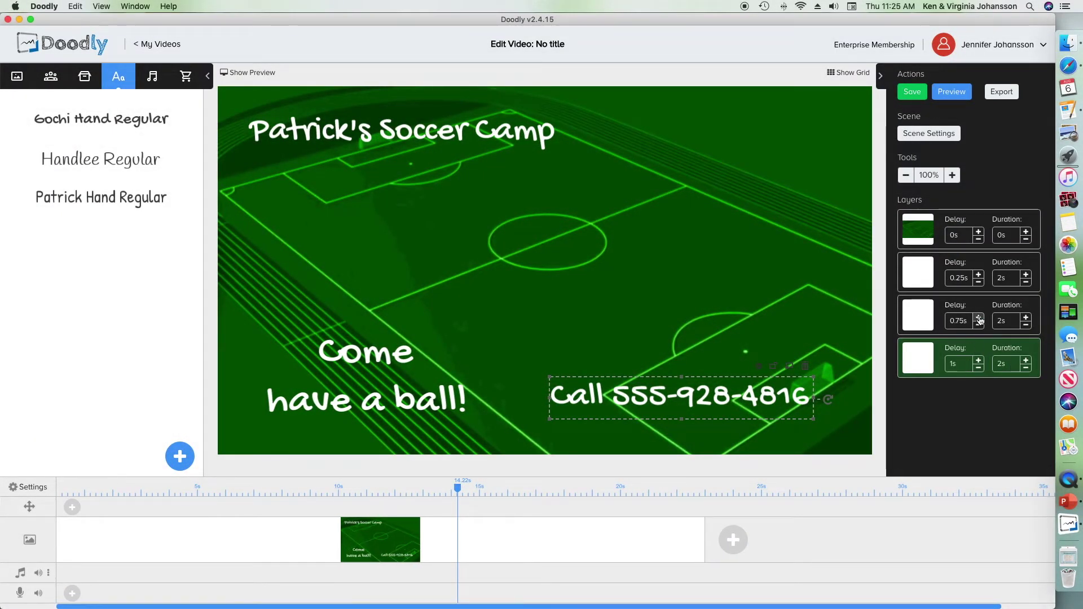
{"action": "left_click", "coordinate": [980, 319]}
{"action": "left_click", "coordinate": [951, 92]}
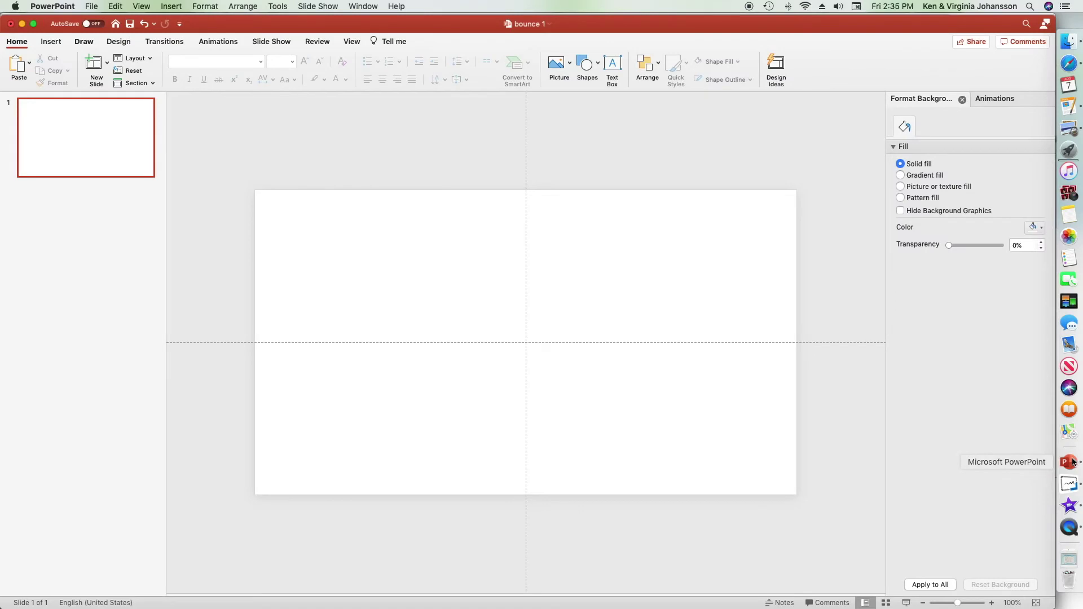
Place soccer ball.png on the 'bounce 1' slide, shrunk to about 0.86" and parked off the slide.
{"action": "left_click", "coordinate": [1069, 41]}
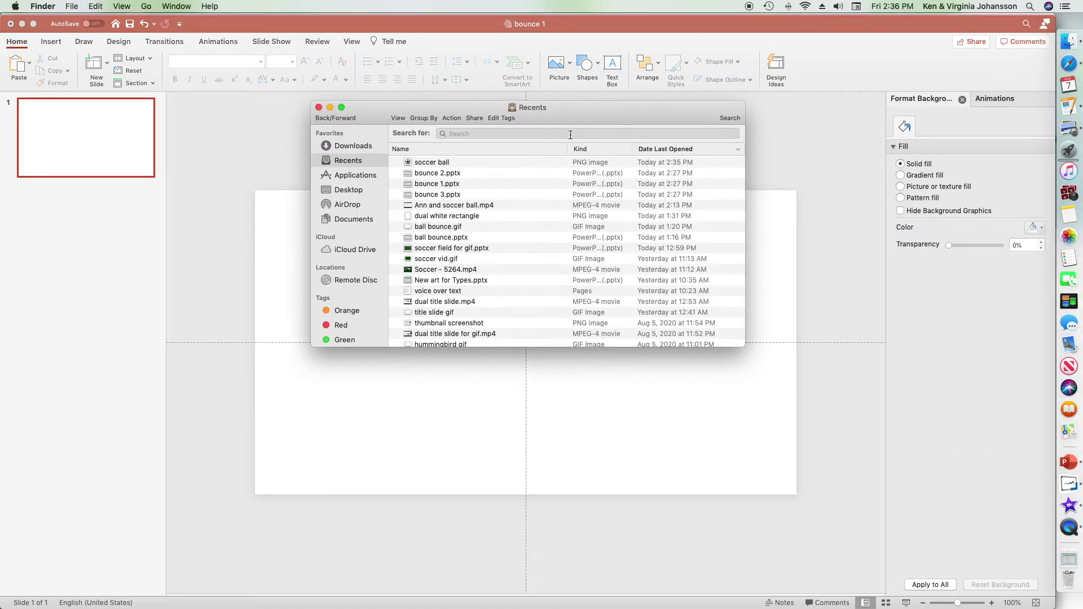
{"action": "left_click_drag", "start_coordinate": [488, 376], "coordinate": [488, 377]}
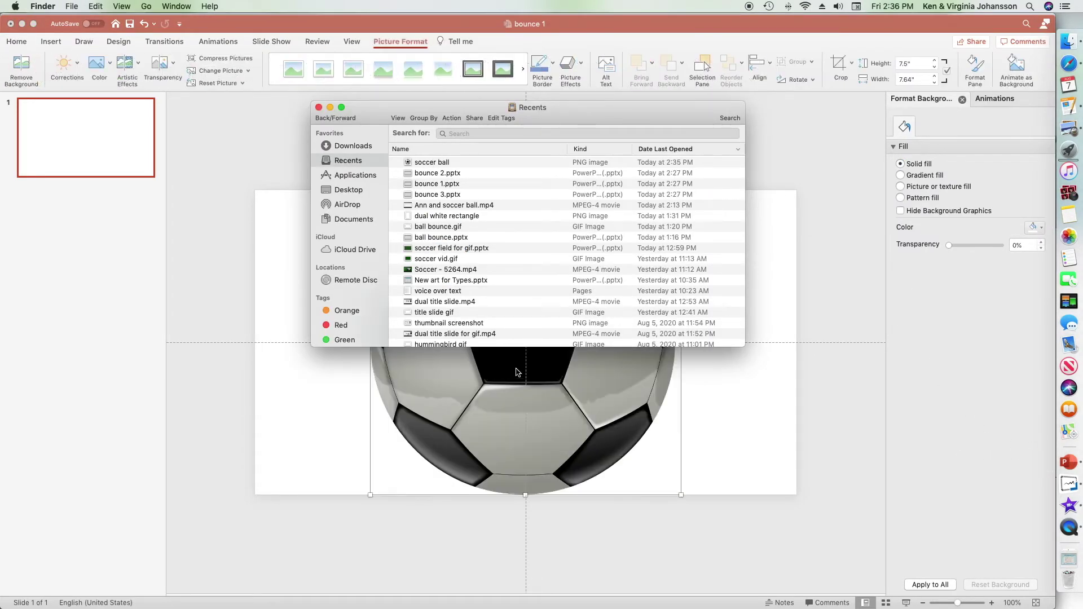
{"action": "left_click_drag", "start_coordinate": [414, 495], "coordinate": [822, 201]}
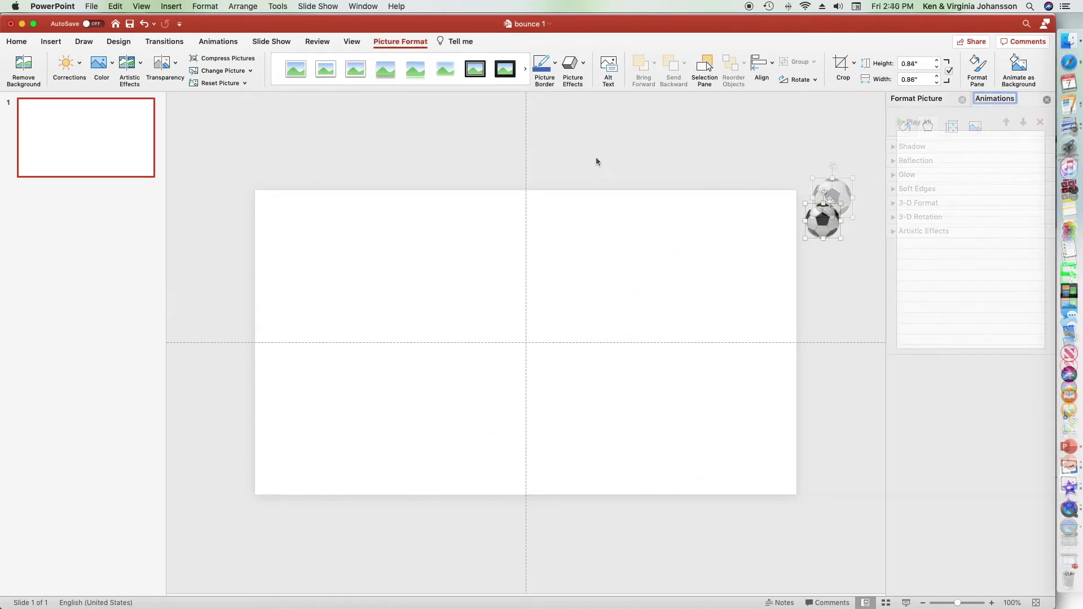
{"action": "left_click", "coordinate": [222, 41]}
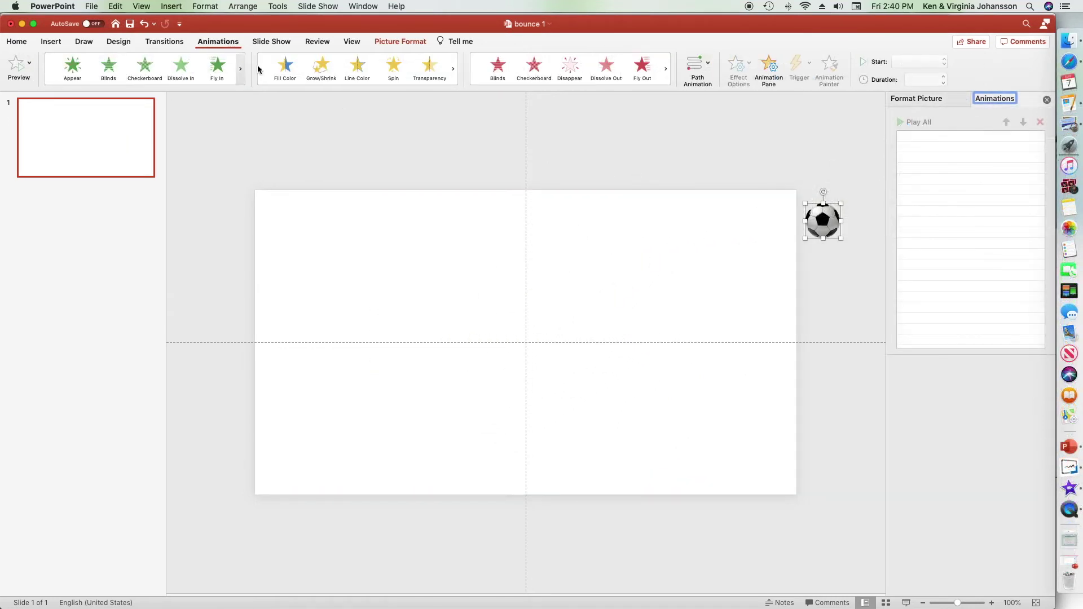
Draw a curved motion path for the ball from top-right, down to the bottom edge, up to top-left.
{"action": "left_click", "coordinate": [694, 73]}
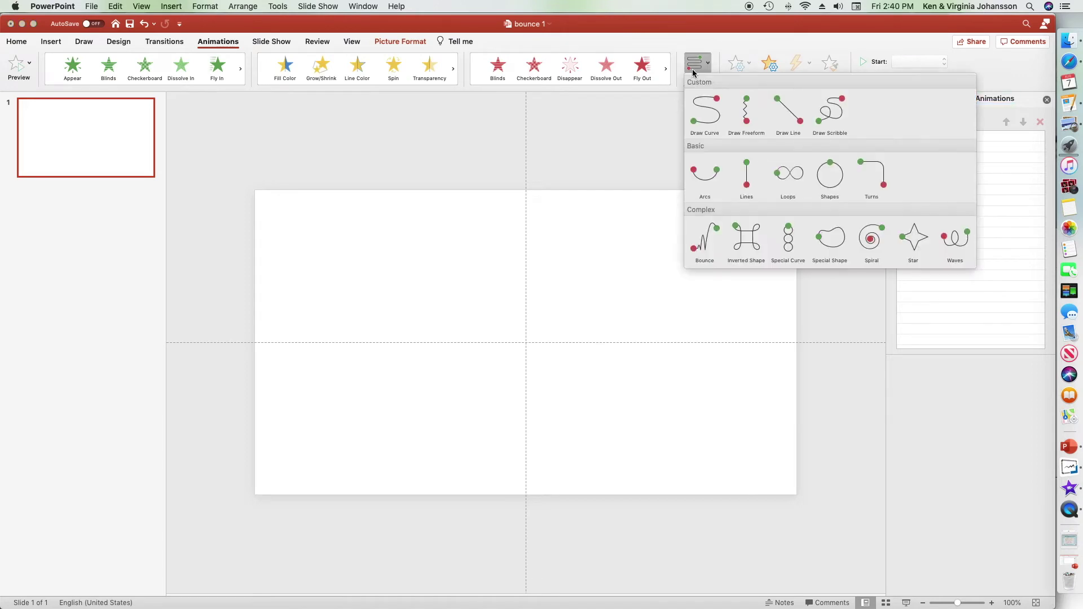
{"action": "left_click", "coordinate": [705, 110]}
{"action": "left_click", "coordinate": [823, 221]}
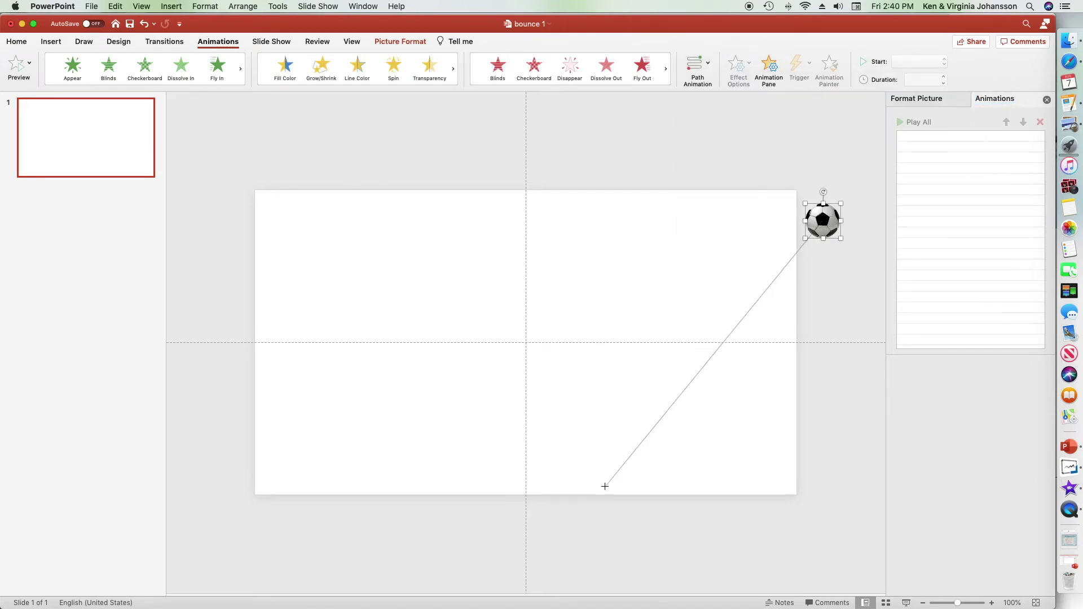
{"action": "left_click", "coordinate": [606, 487]}
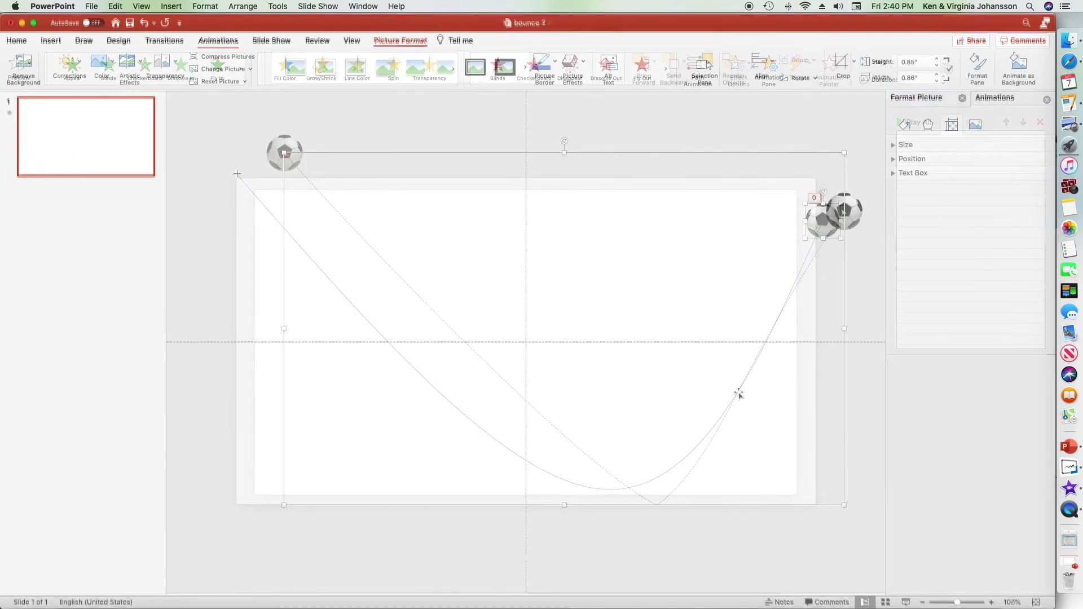
Smooth the path's bottom point and bring up timing for the first Picture 4 animation.
{"action": "right_click", "coordinate": [737, 391]}
{"action": "left_click", "coordinate": [769, 397]}
{"action": "left_click", "coordinate": [657, 507]}
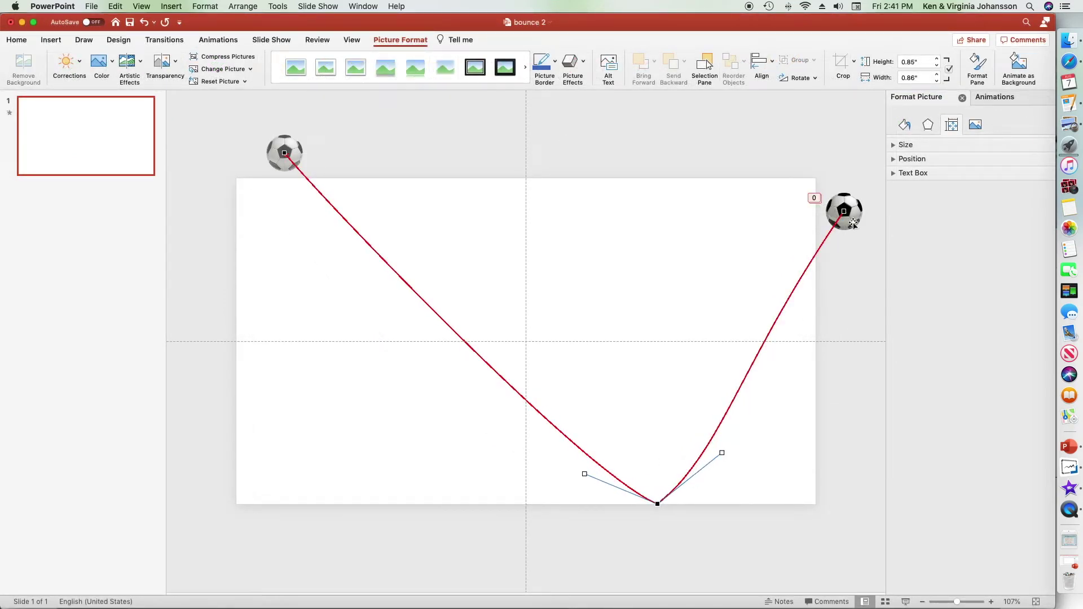
{"action": "left_click", "coordinate": [854, 224]}
{"action": "left_click", "coordinate": [994, 96]}
{"action": "left_click", "coordinate": [961, 146]}
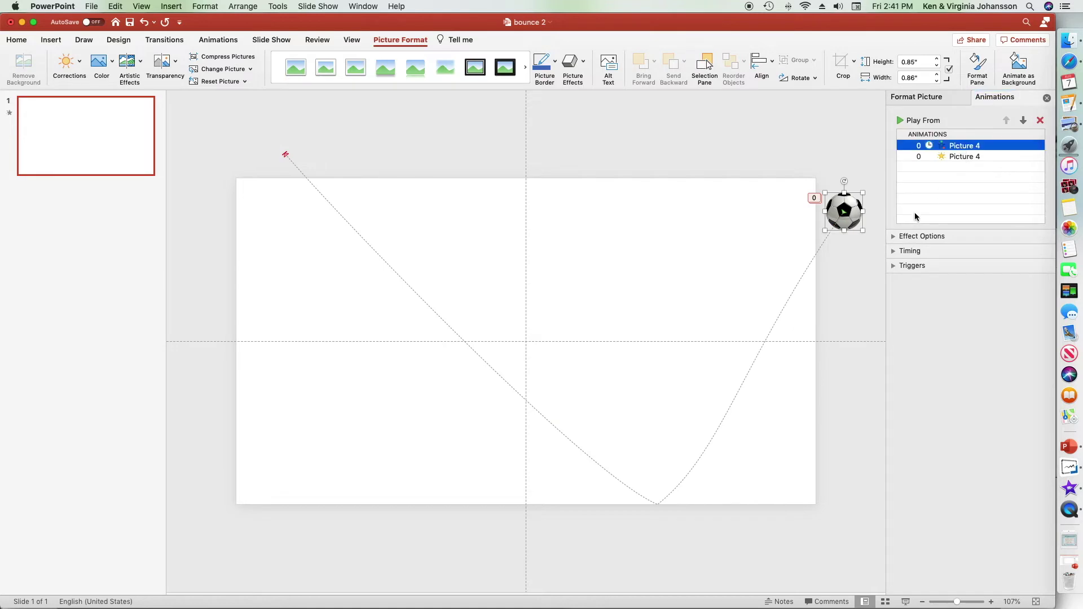
{"action": "left_click", "coordinate": [895, 252]}
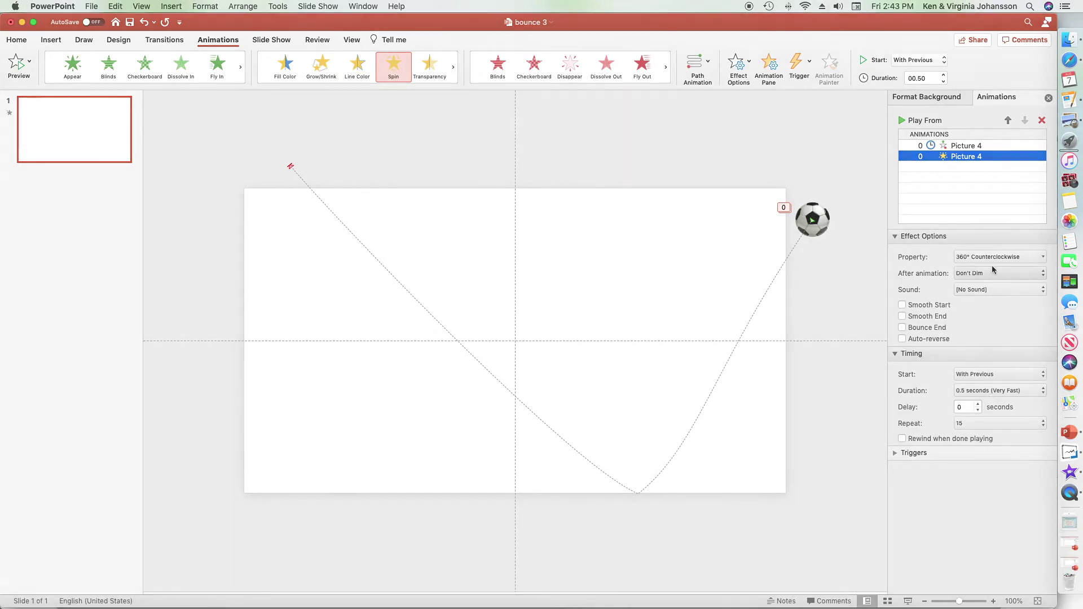
Export the bouncing ball slide as an Extra Large animated GIF named 'bounce 3'.
{"action": "left_click", "coordinate": [92, 7]}
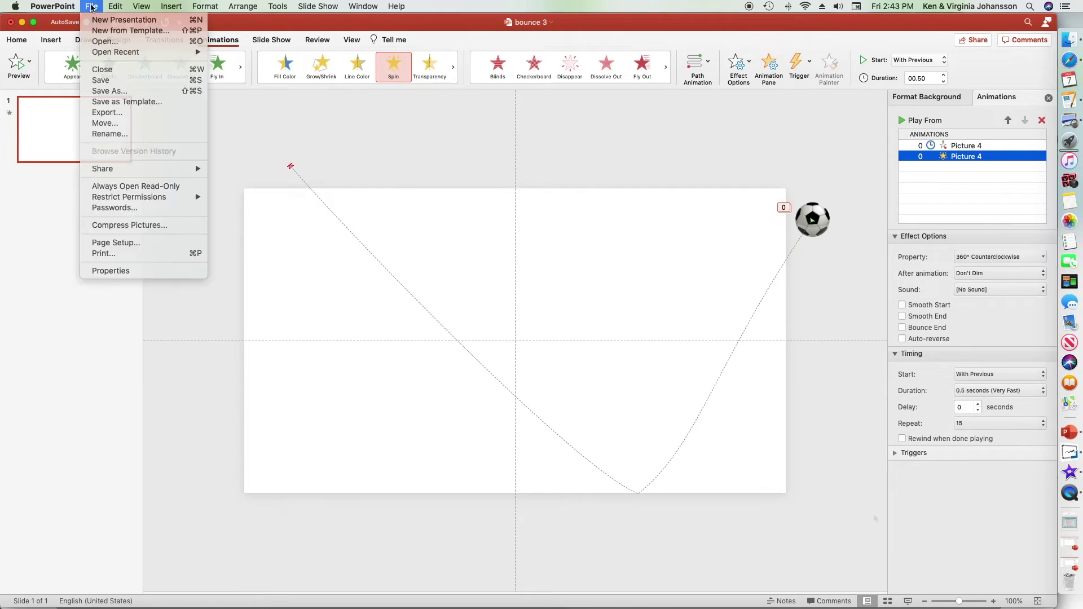
{"action": "left_click", "coordinate": [101, 113]}
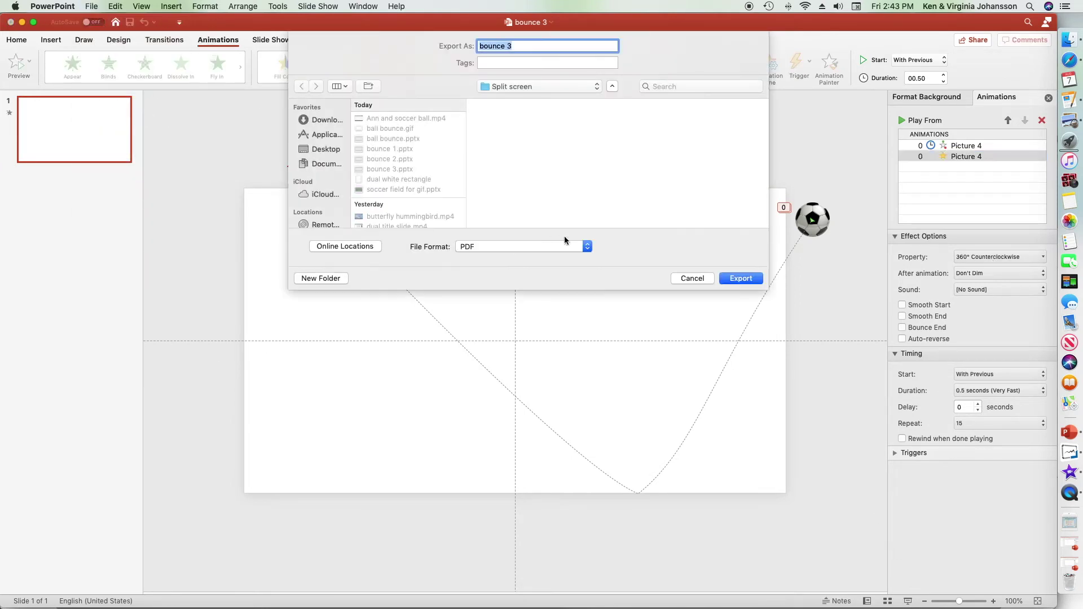
{"action": "left_click", "coordinate": [567, 242]}
{"action": "left_click", "coordinate": [476, 305]}
{"action": "left_click", "coordinate": [506, 217]}
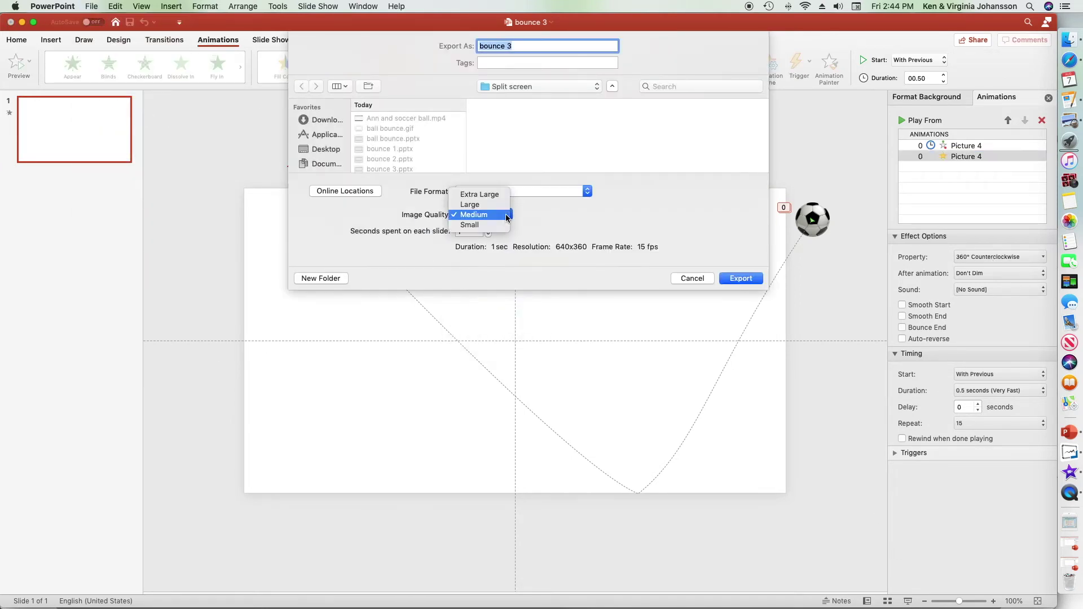
{"action": "left_click", "coordinate": [495, 195]}
{"action": "left_click", "coordinate": [734, 277]}
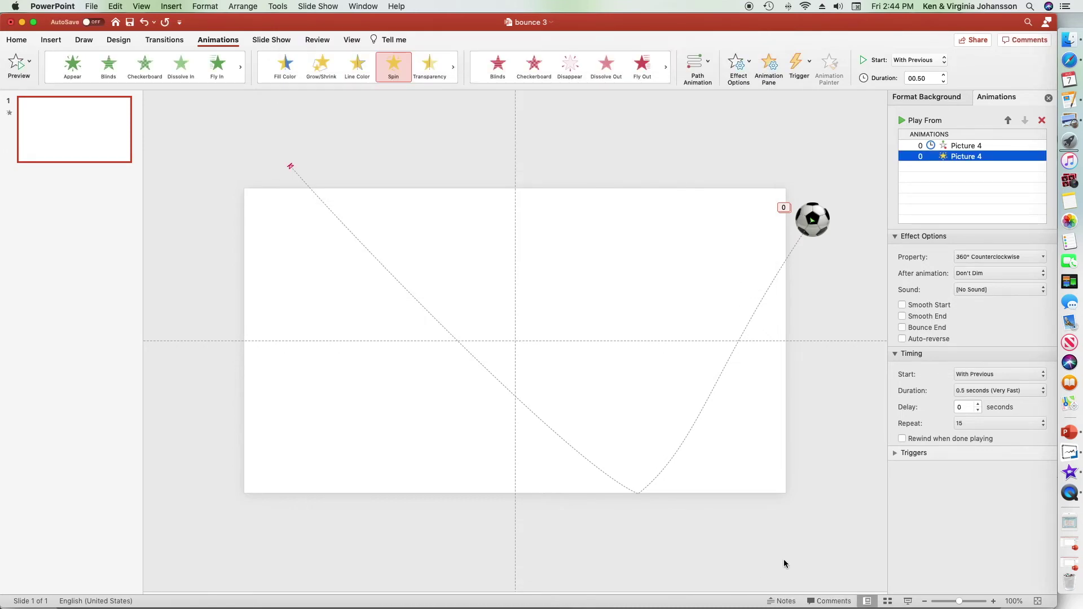
{"action": "left_click", "coordinate": [1068, 452]}
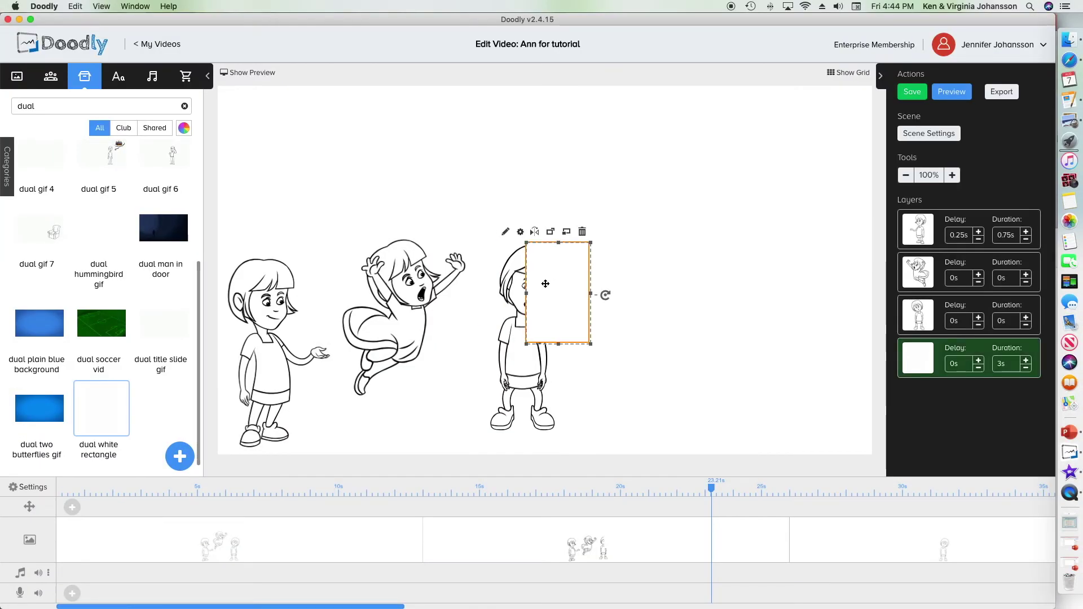
Set the white rectangle's reveal mode to Fade and apply its asset settings.
{"action": "double_click", "coordinate": [547, 283]}
{"action": "left_click", "coordinate": [983, 407]}
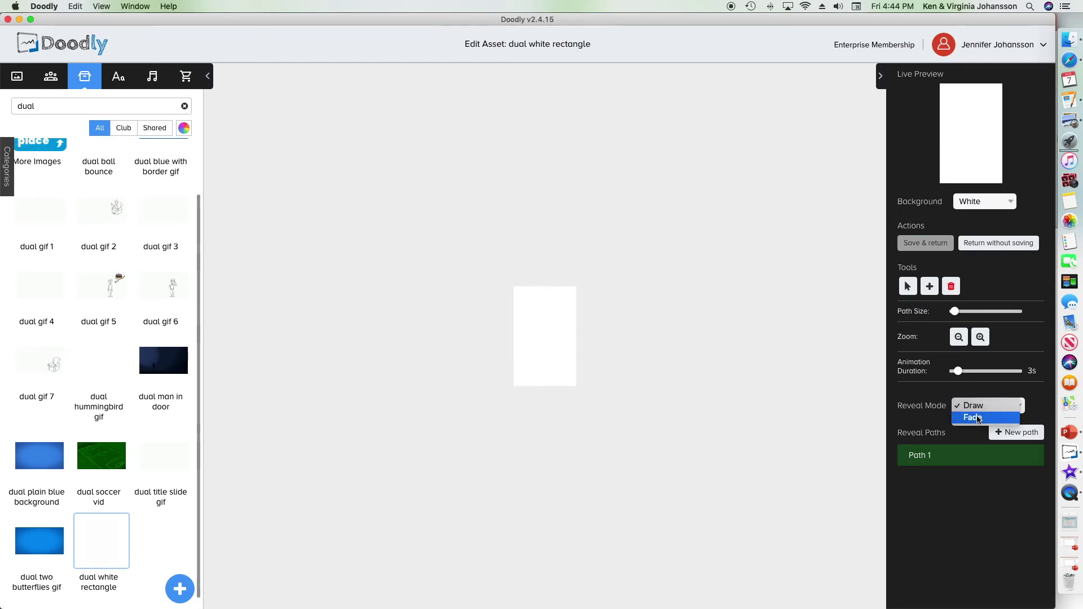
{"action": "left_click", "coordinate": [980, 419]}
{"action": "left_click", "coordinate": [925, 244]}
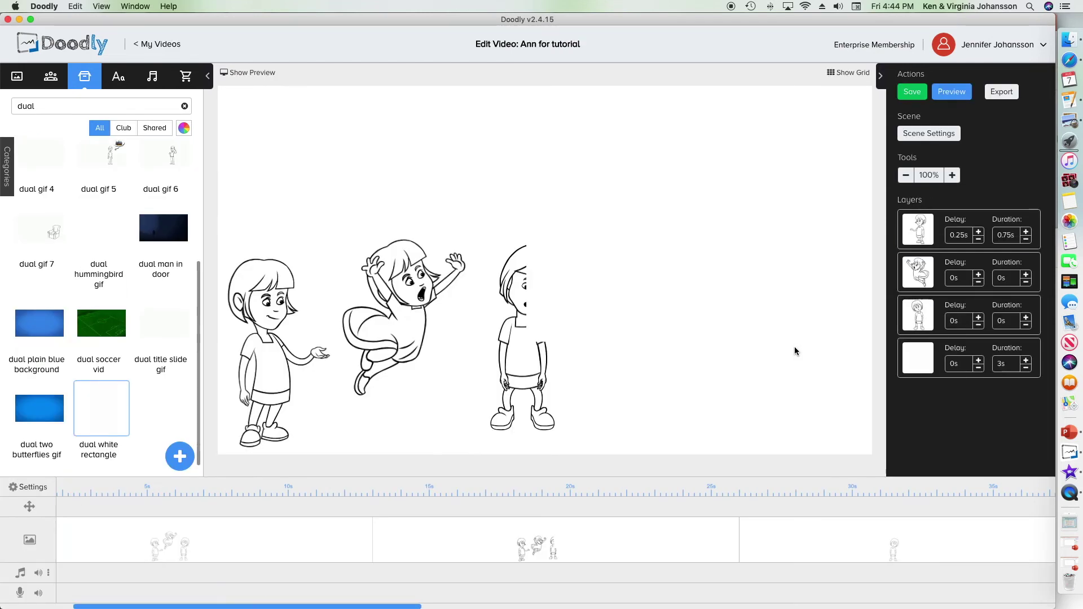
{"action": "left_click", "coordinate": [565, 349]}
{"action": "left_click", "coordinate": [558, 230]}
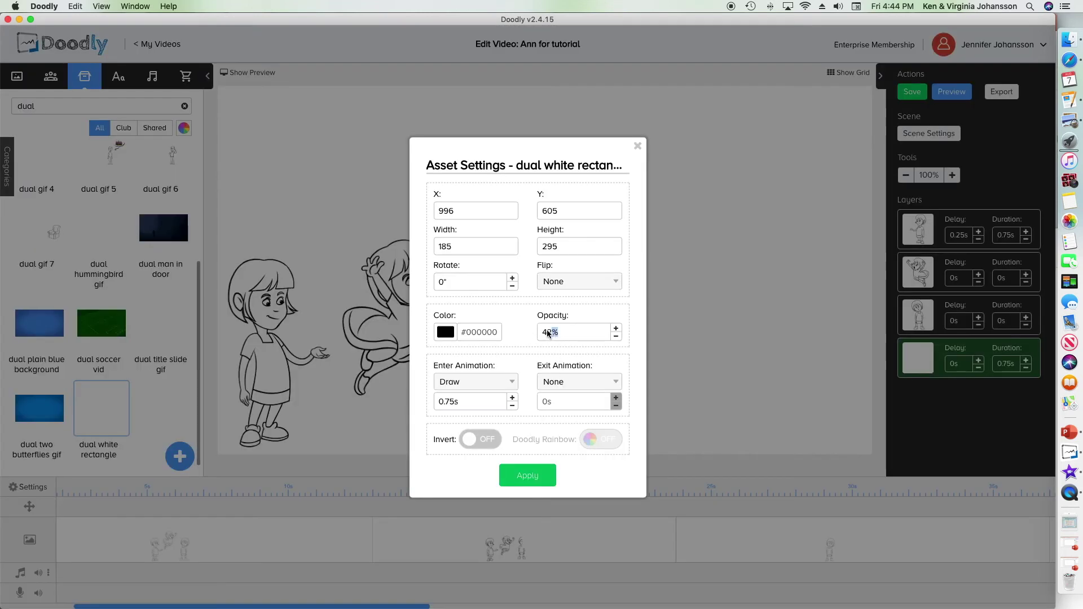
{"action": "left_click", "coordinate": [535, 479]}
Cover the left Ann with the rectangle, duplicate it, and move the jumping Ann onto the left one.
{"action": "left_click_drag", "start_coordinate": [599, 345], "coordinate": [266, 341]}
{"action": "left_click_drag", "start_coordinate": [320, 413], "coordinate": [315, 466]}
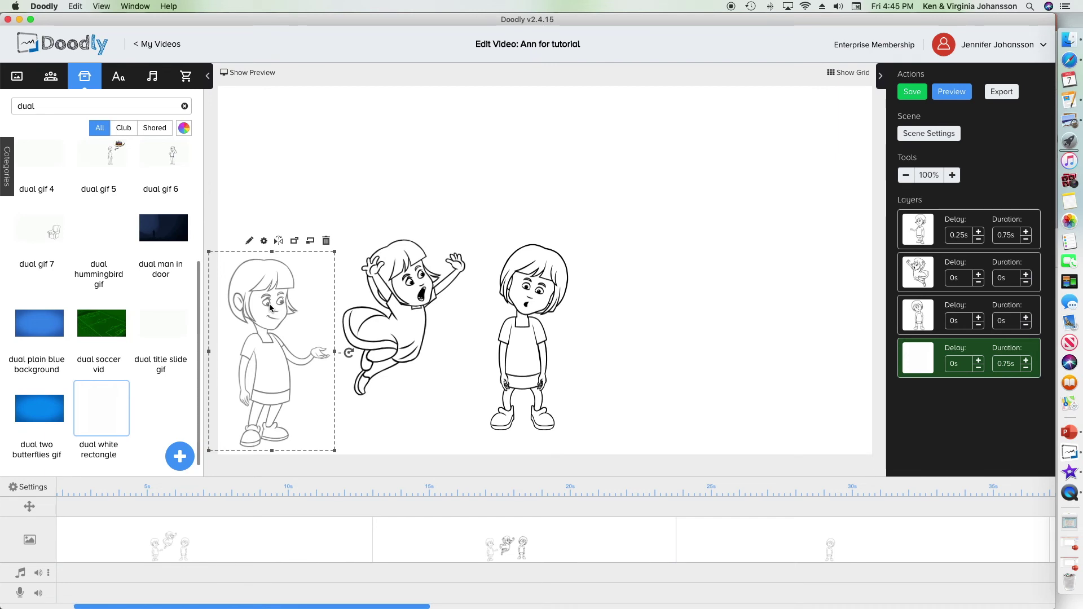
{"action": "key", "text": "super+c"}
{"action": "key", "text": "super+v"}
{"action": "left_click_drag", "start_coordinate": [434, 300], "coordinate": [379, 355]}
{"action": "left_click", "coordinate": [412, 311]}
Stack the standing Ann pose on top of the left Ann figure.
{"action": "left_click", "coordinate": [326, 338]}
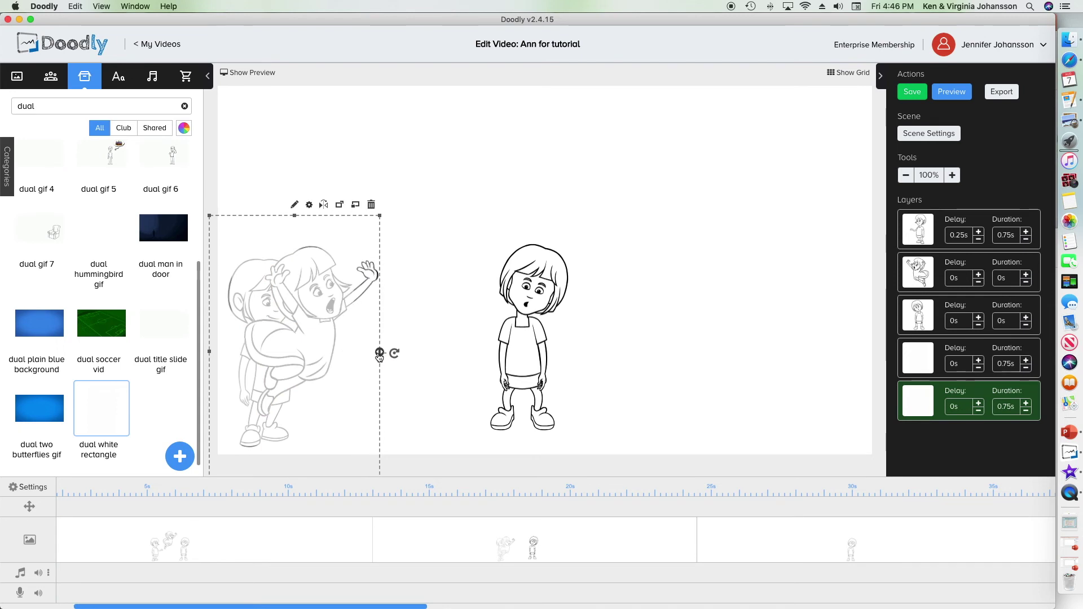
{"action": "left_click", "coordinate": [534, 352]}
{"action": "left_click_drag", "start_coordinate": [535, 353], "coordinate": [286, 367]}
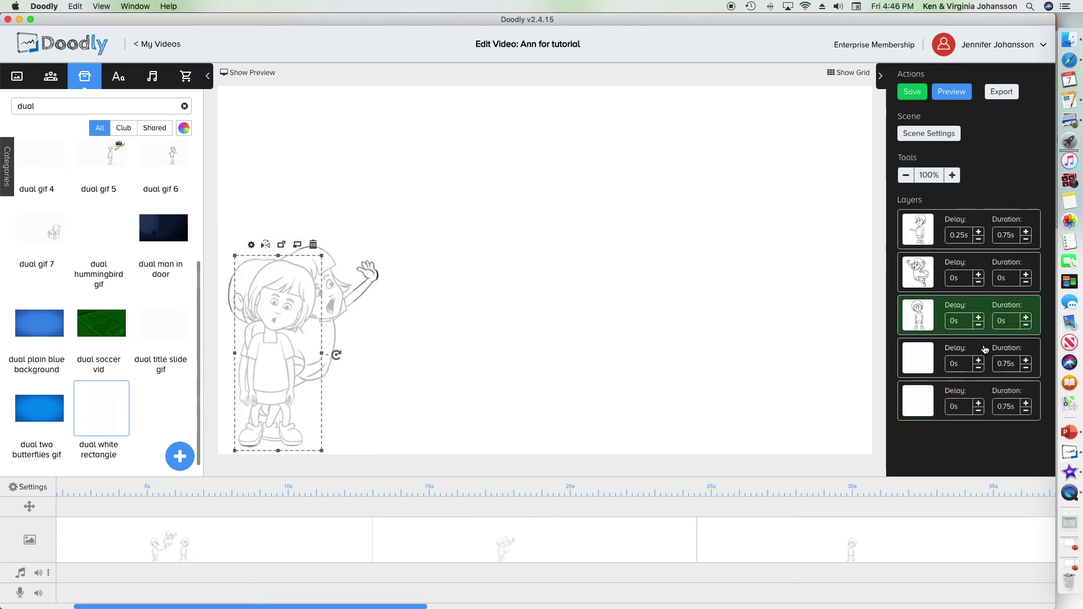
Move the two white rectangles to layer slots 2 and 4, and select the first one to set its delay.
{"action": "left_click_drag", "start_coordinate": [984, 349], "coordinate": [985, 258]}
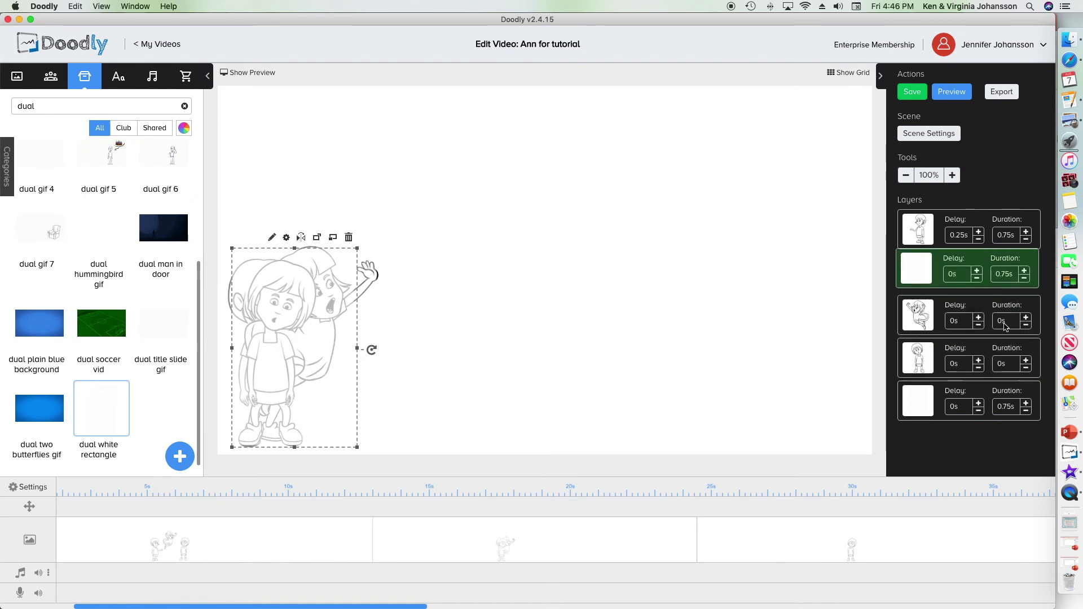
{"action": "left_click_drag", "start_coordinate": [987, 392], "coordinate": [986, 345]}
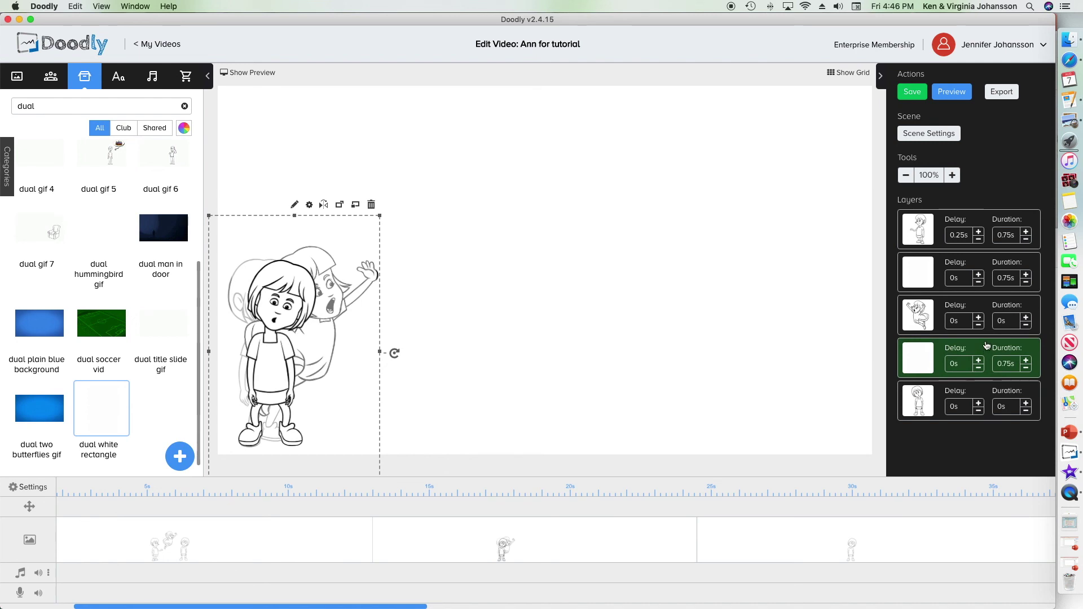
{"action": "left_click", "coordinate": [980, 276]}
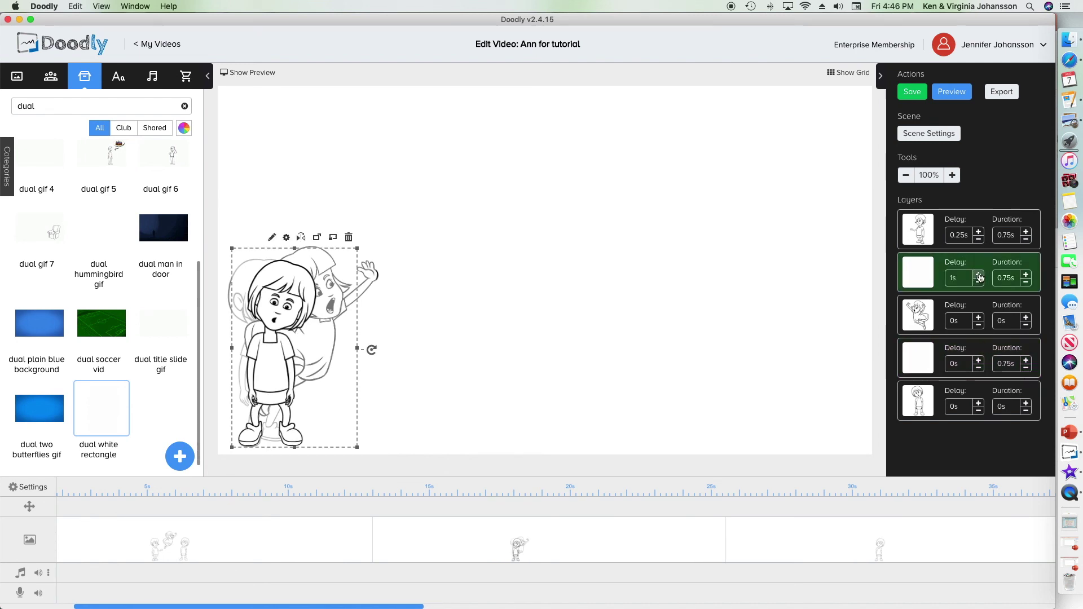